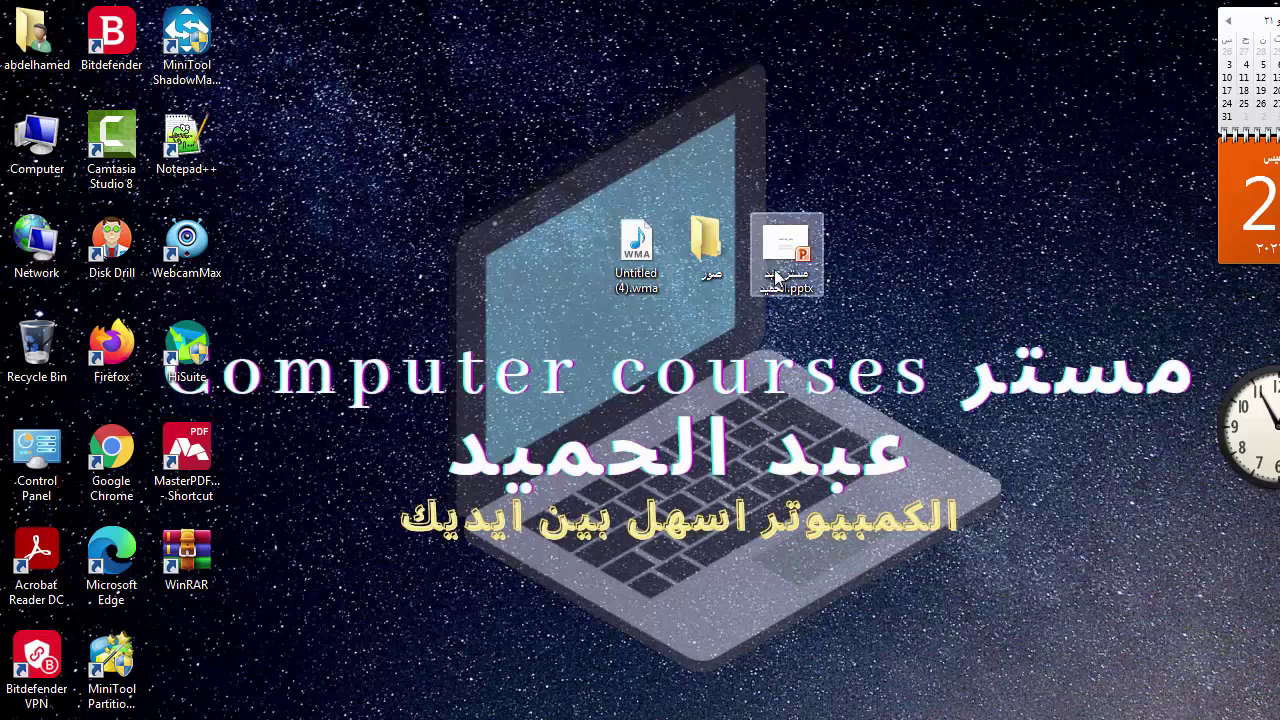
- Select the wma file, the صور folder and the pptx file, then choose Add to archive
{"action": "left_click", "coordinate": [728, 222]}
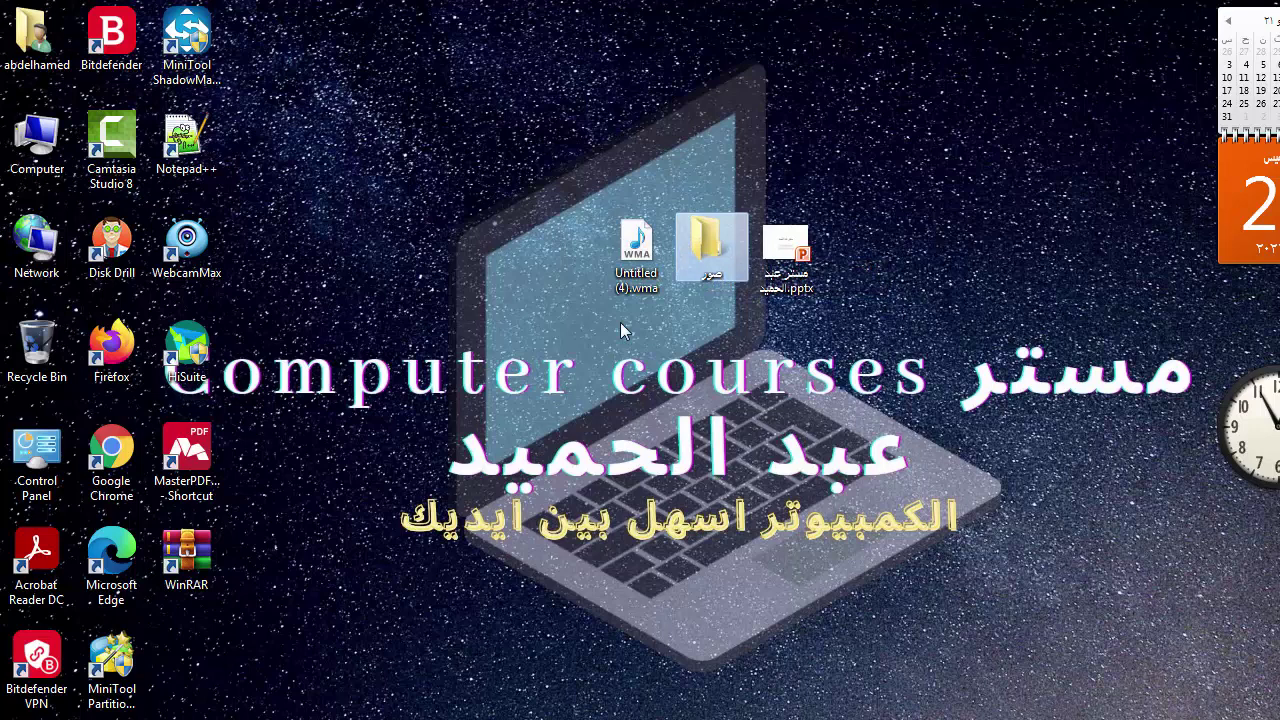
{"action": "left_click", "coordinate": [545, 293]}
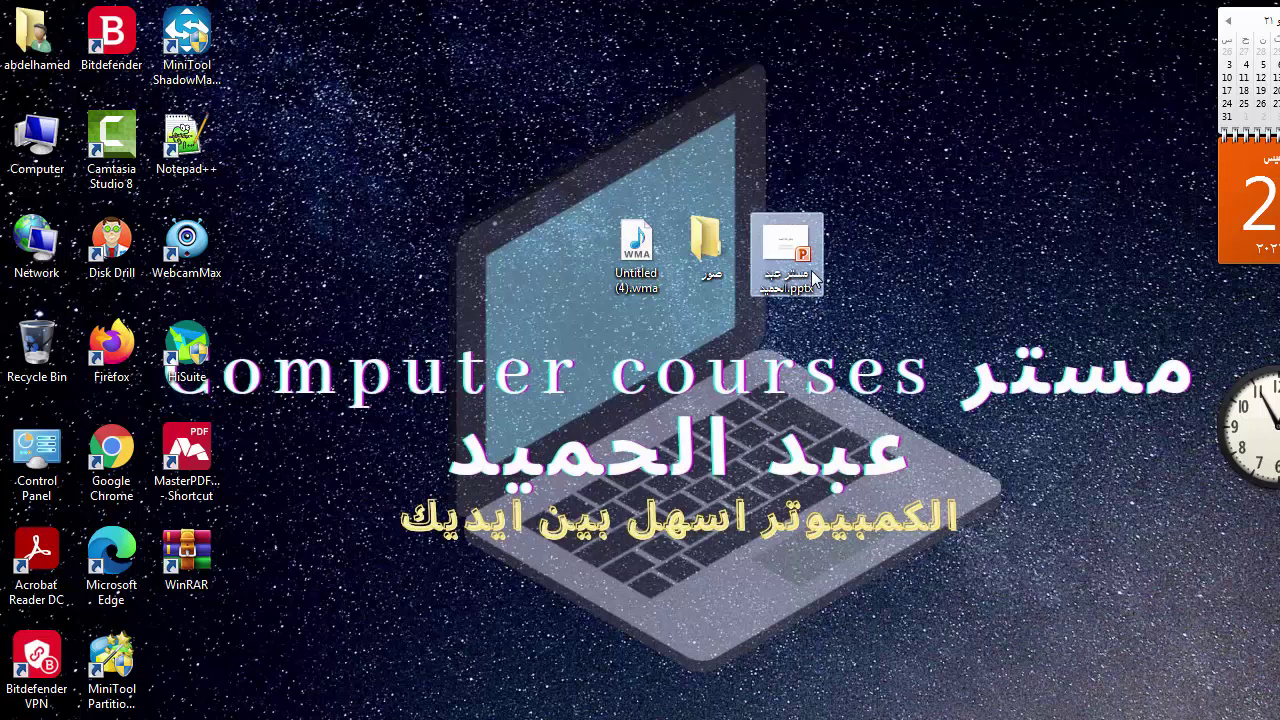
{"action": "left_click_drag", "start_coordinate": [812, 278], "coordinate": [660, 258]}
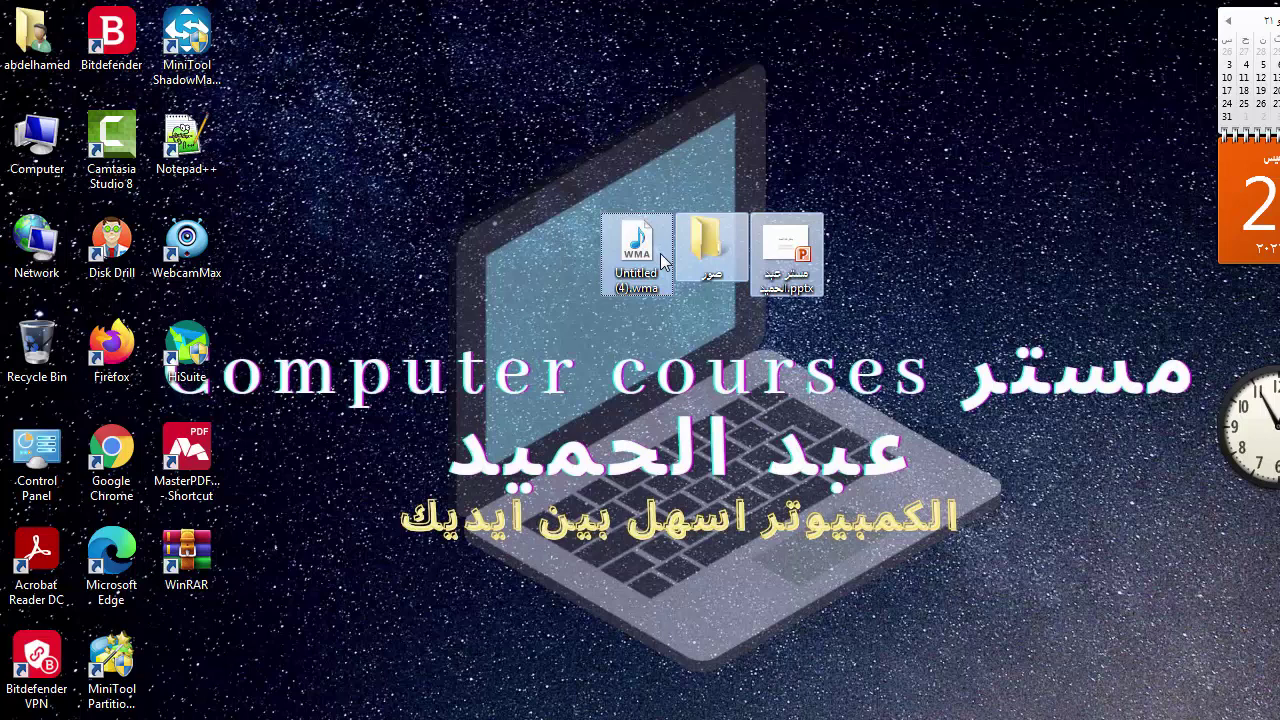
{"action": "left_click_drag", "start_coordinate": [583, 313], "coordinate": [778, 264]}
{"action": "right_click", "coordinate": [778, 263]}
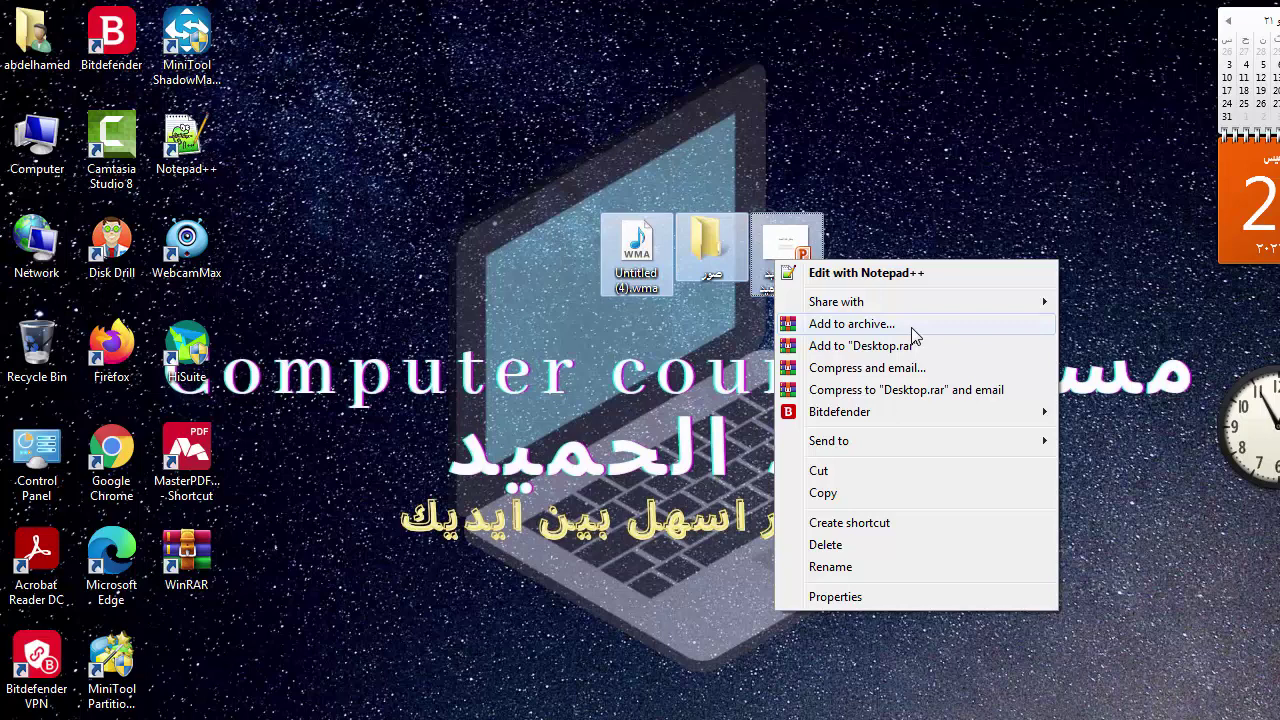
{"action": "left_click", "coordinate": [913, 334]}
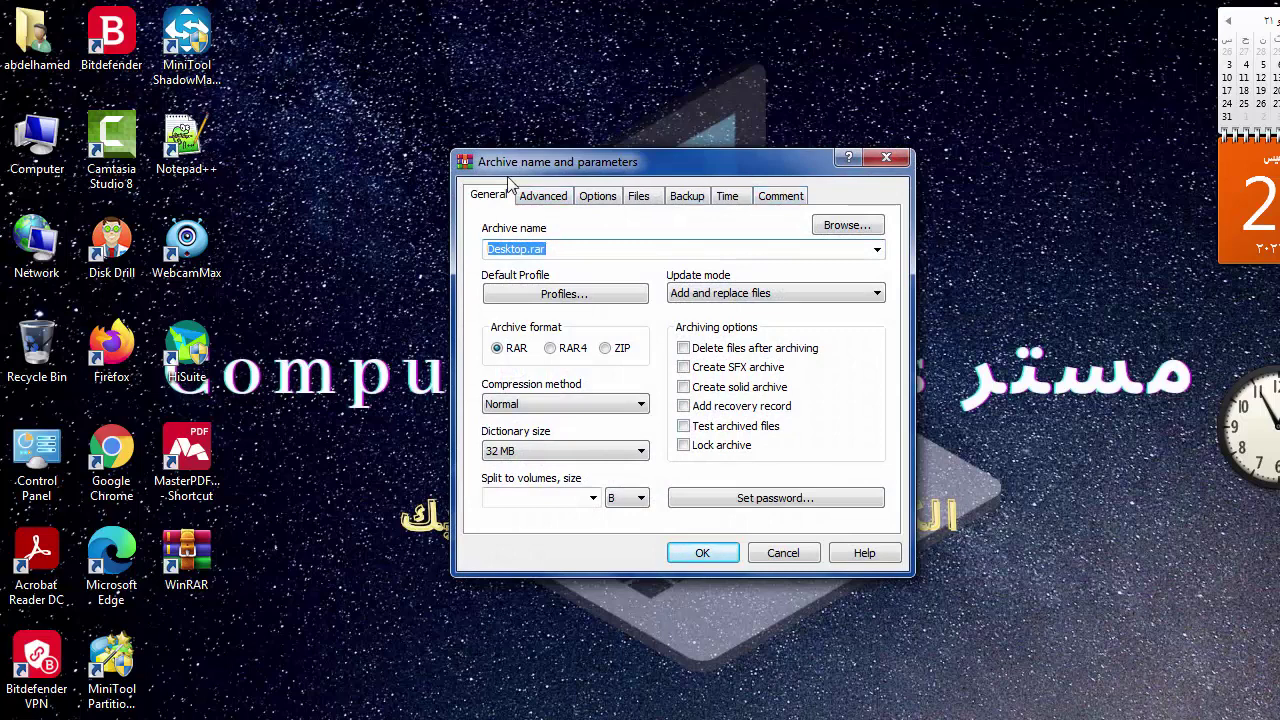
- Change the archive name in the General settings from Desktop.rar to Vip.rar
{"action": "left_click", "coordinate": [491, 203]}
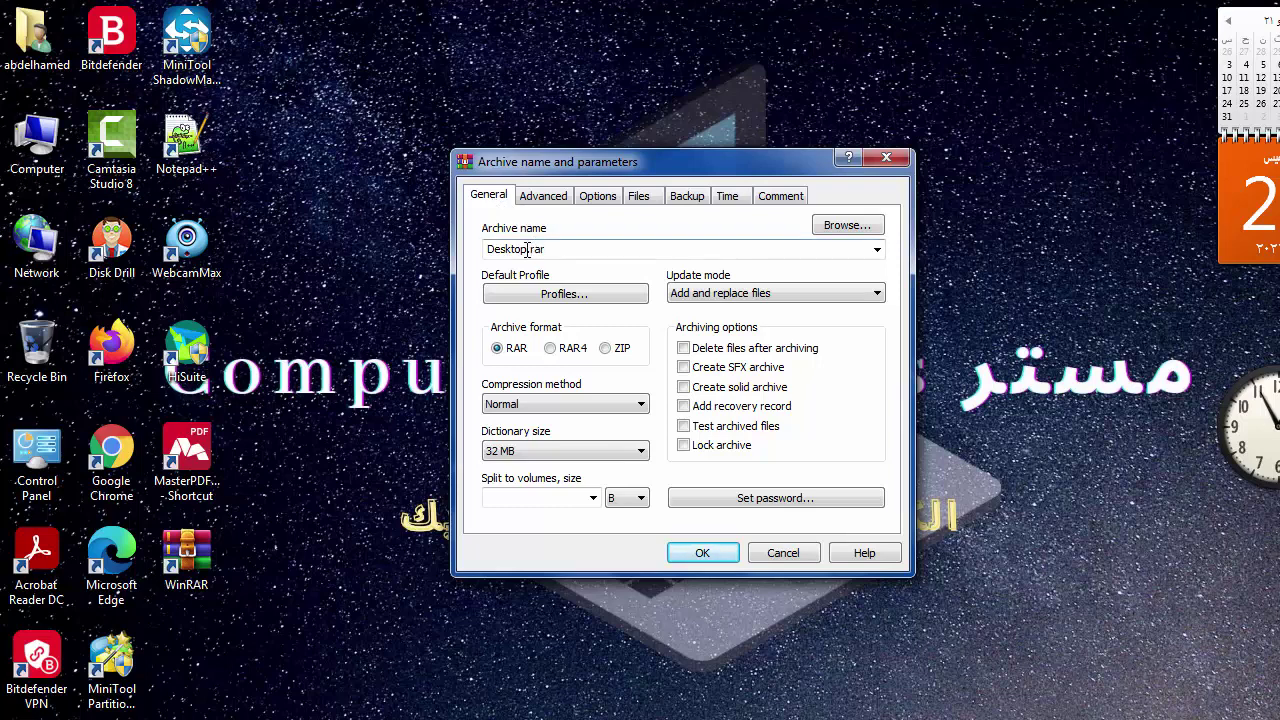
{"action": "double_click", "coordinate": [531, 248]}
{"action": "left_click", "coordinate": [531, 249]}
{"action": "key", "text": "BackSpace"}
{"action": "key", "text": "BackSpace"}
{"action": "key", "text": "BackSpace"}
{"action": "key", "text": "BackSpace"}
{"action": "key", "text": "BackSpace"}
{"action": "key", "text": "BackSpace"}
{"action": "key", "text": "BackSpace"}
{"action": "key", "text": "BackSpace"}
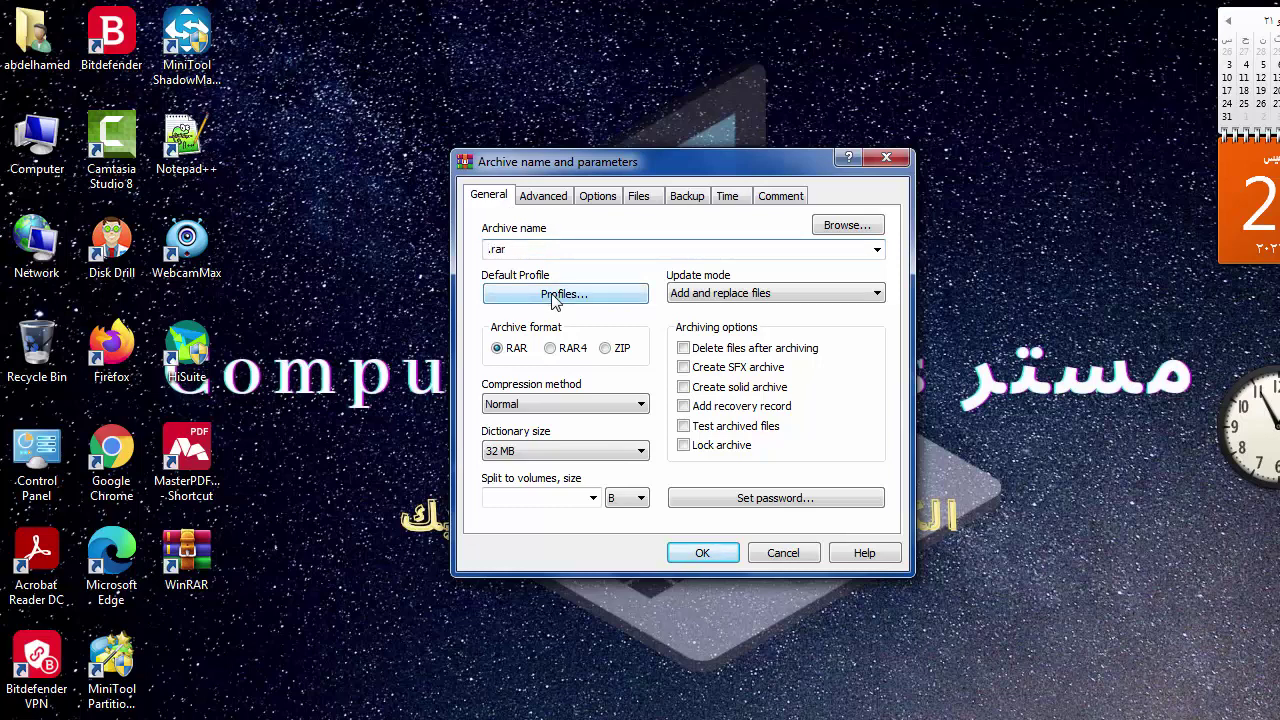
{"action": "type", "text": "Vip"}
- Enter and confirm the archive password, tick Encrypt file names, and confirm
{"action": "left_click", "coordinate": [810, 508]}
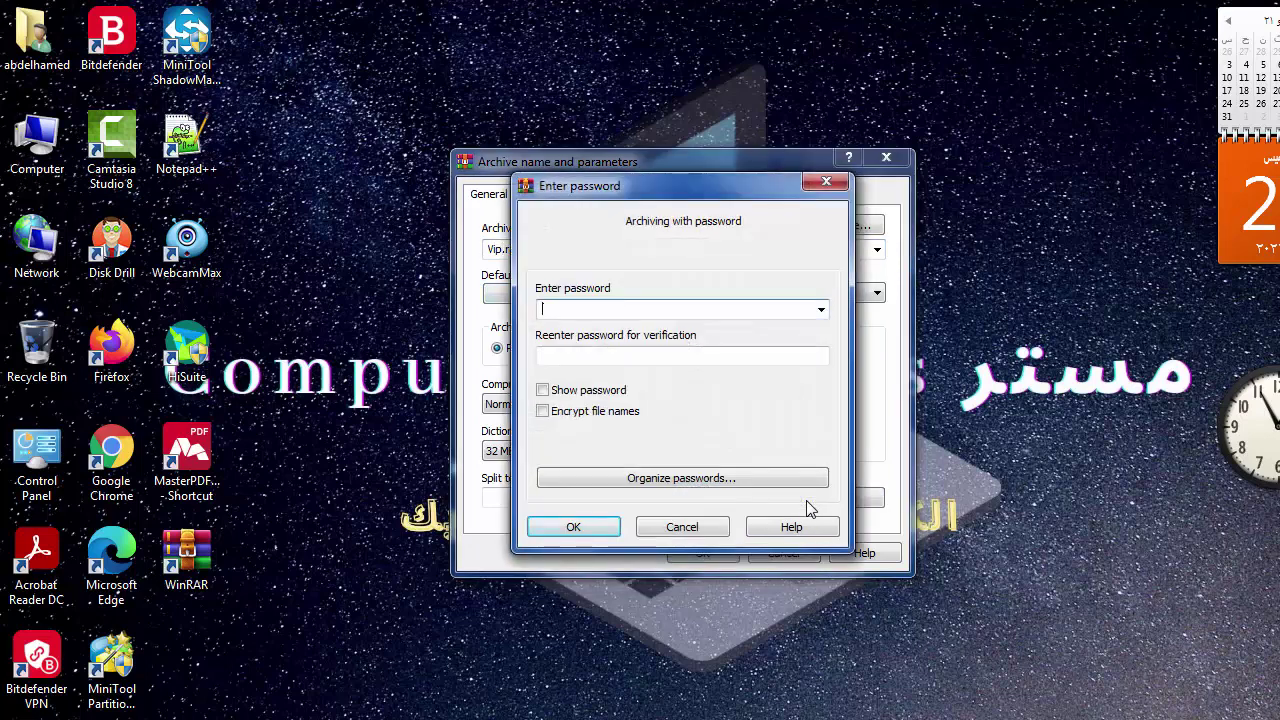
{"action": "type", "text": "1234"}
{"action": "left_click", "coordinate": [621, 358]}
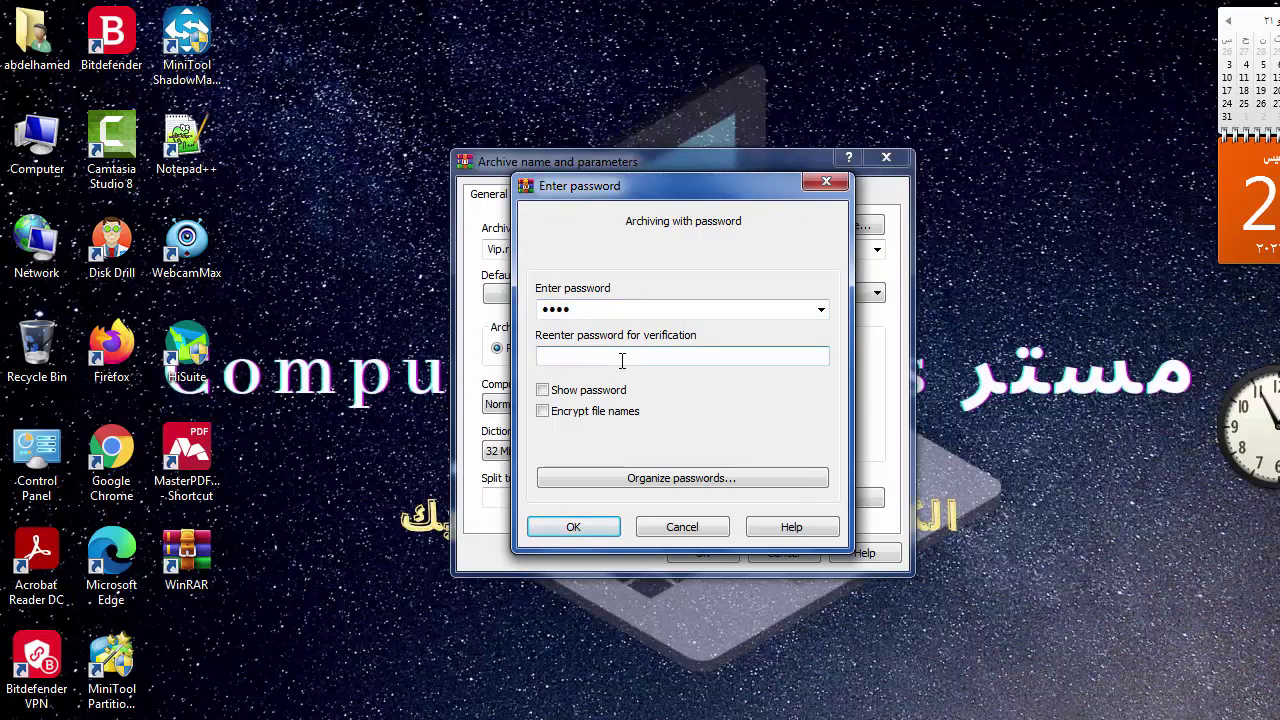
{"action": "type", "text": "1"}
{"action": "key", "text": "BackSpace"}
{"action": "type", "text": "1234"}
{"action": "left_click", "coordinate": [577, 397]}
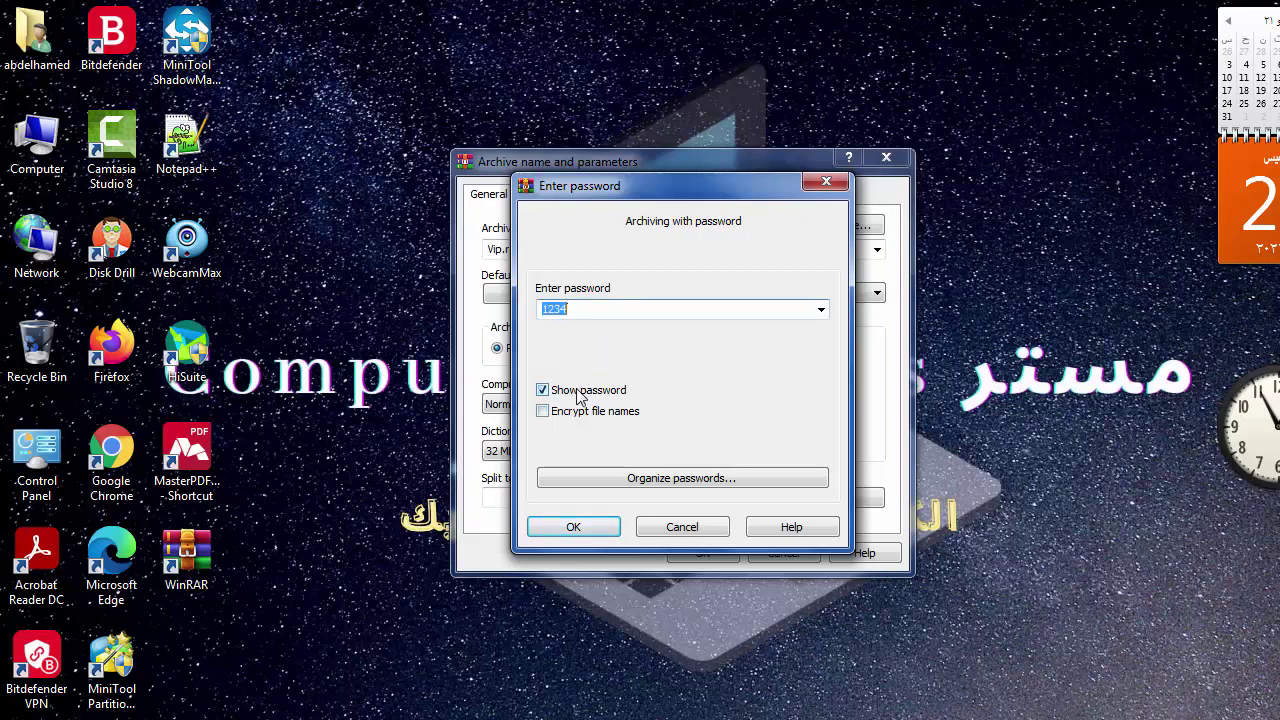
{"action": "left_click", "coordinate": [578, 395]}
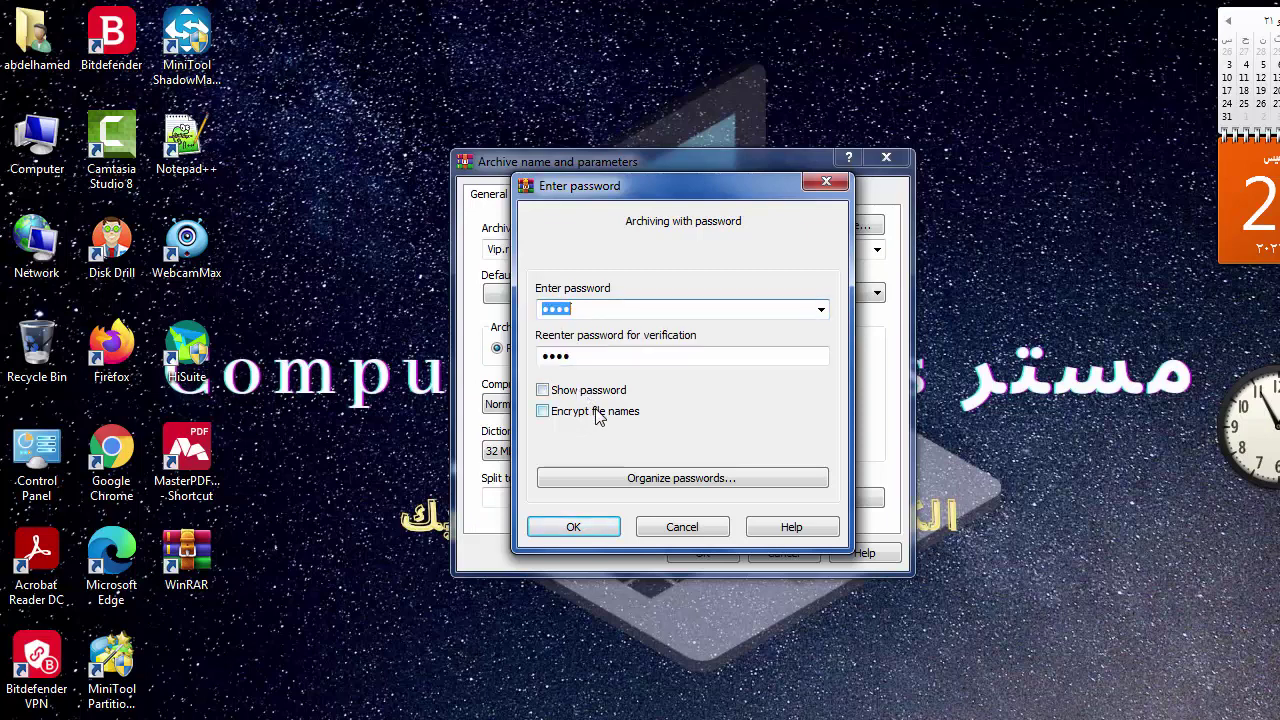
{"action": "left_click", "coordinate": [598, 418]}
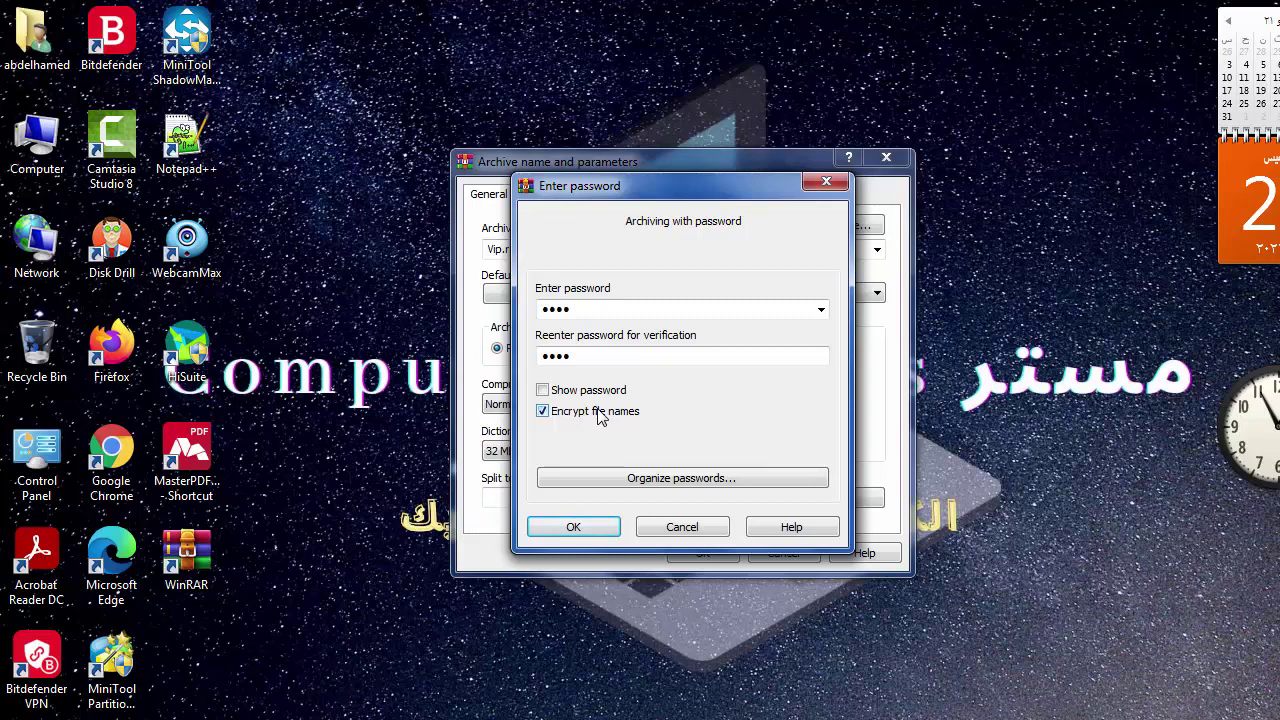
{"action": "left_click", "coordinate": [597, 527]}
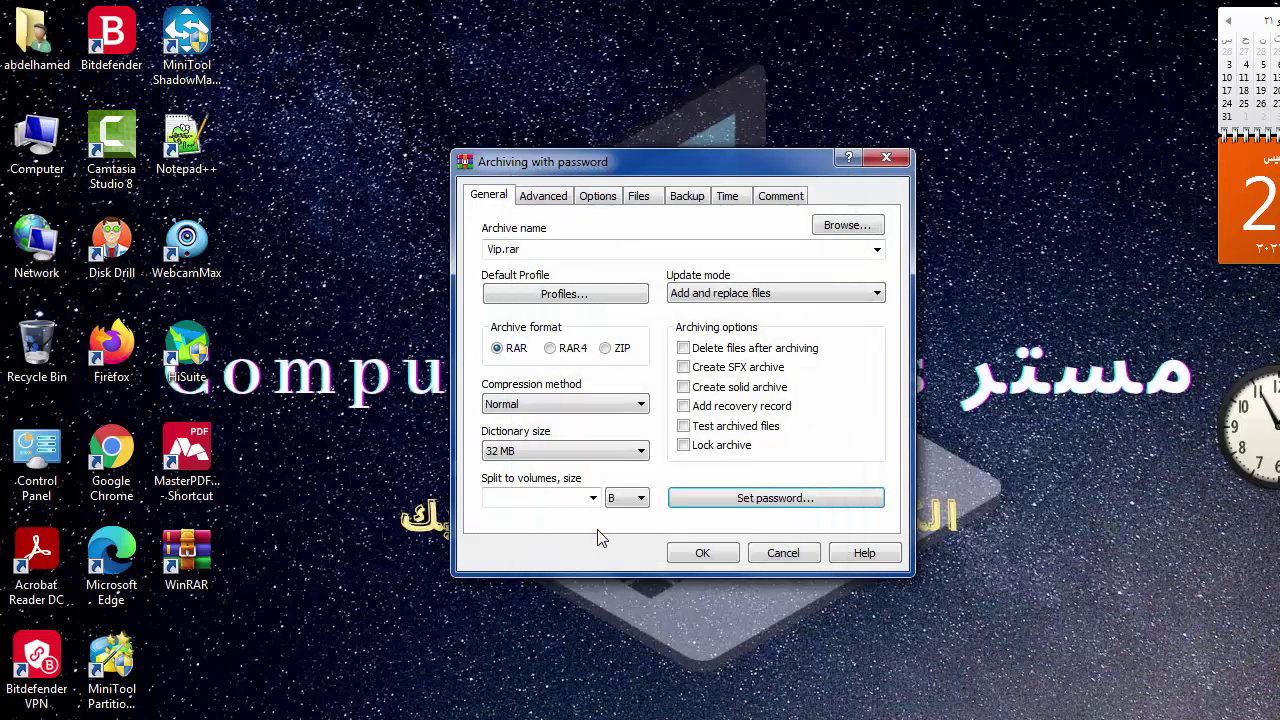
- Build Vip.rar, then delete the wma file, صور folder and pptx from the desktop
{"action": "left_click", "coordinate": [712, 556]}
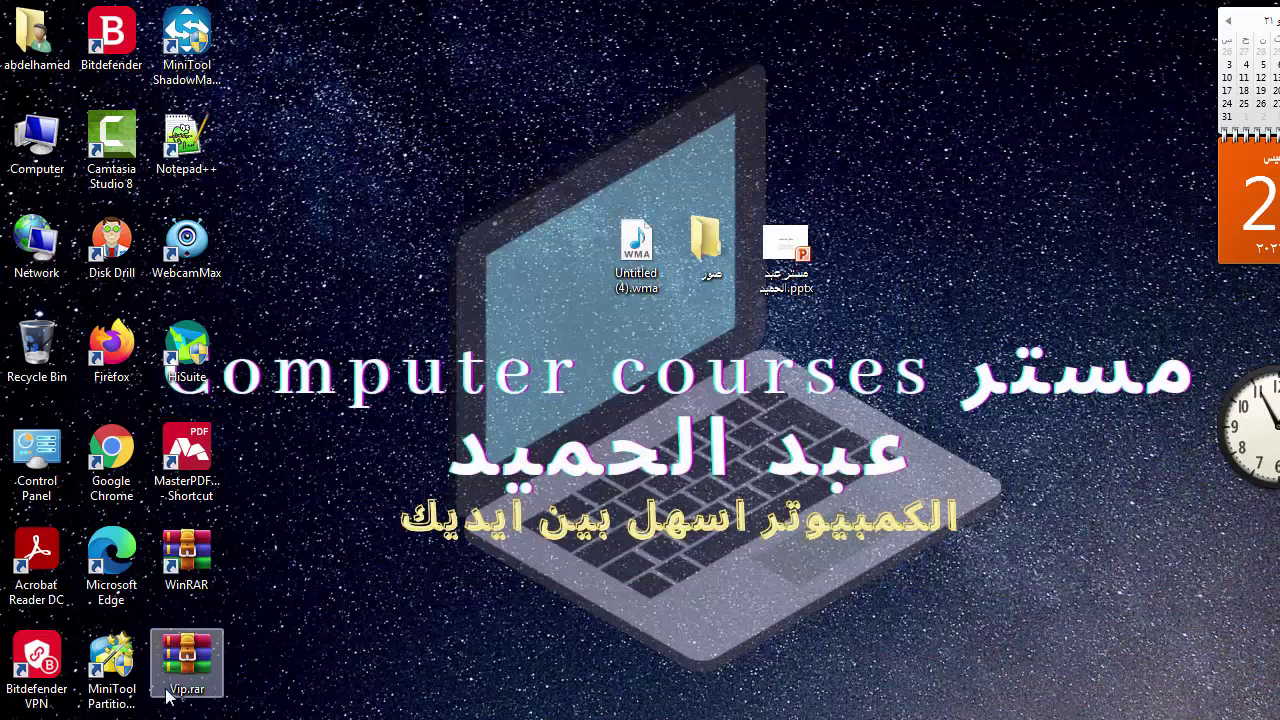
{"action": "left_click", "coordinate": [655, 232]}
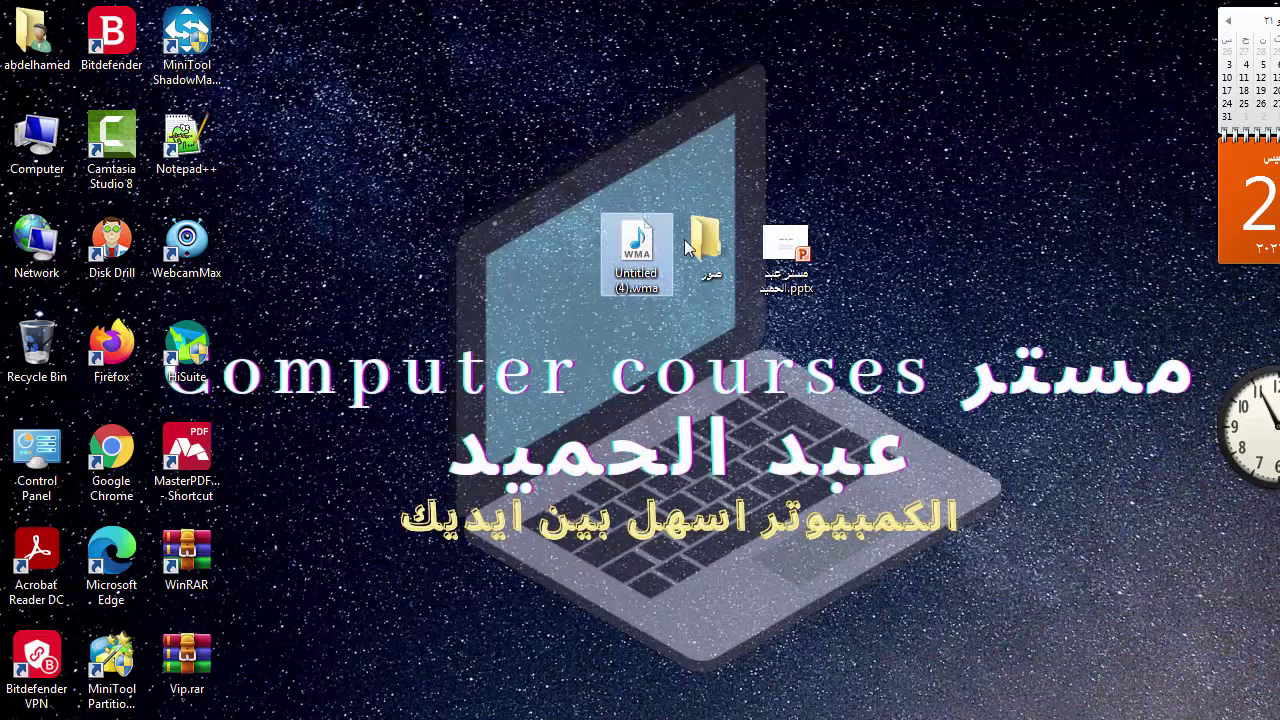
{"action": "left_click", "coordinate": [742, 248], "text": "ctrl"}
{"action": "left_click", "coordinate": [786, 248], "text": "ctrl"}
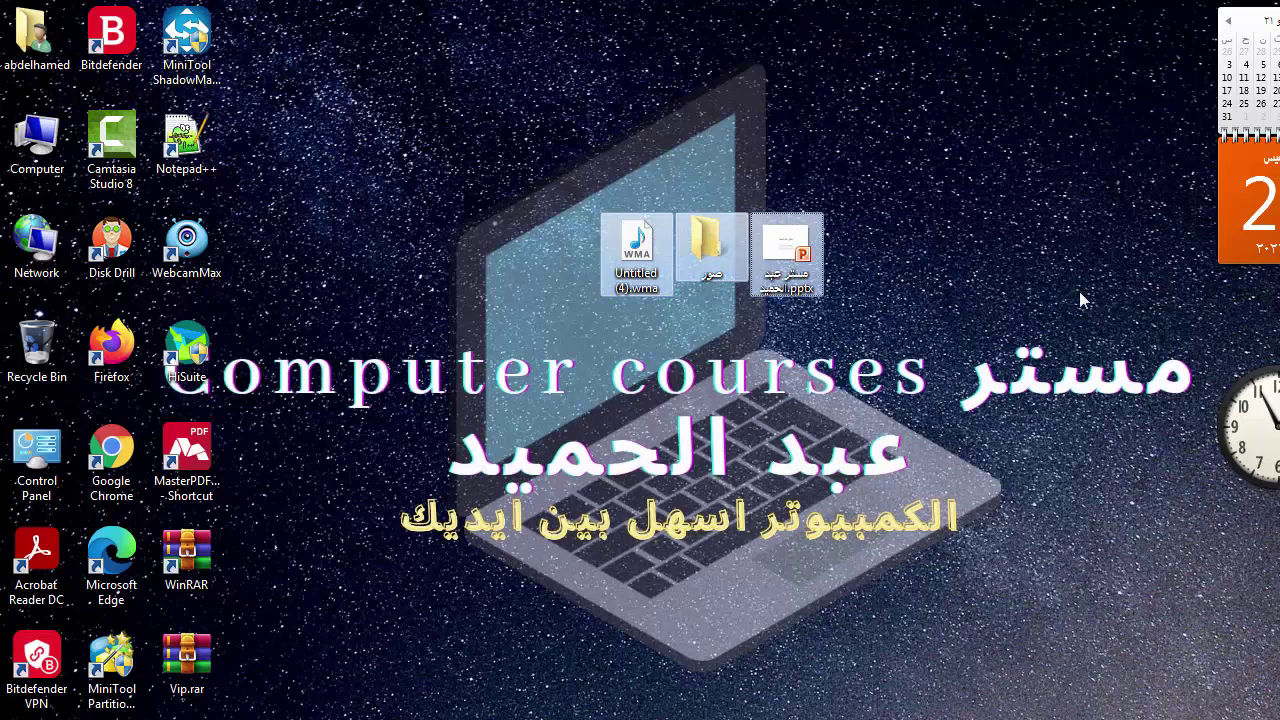
{"action": "key", "text": "Delete"}
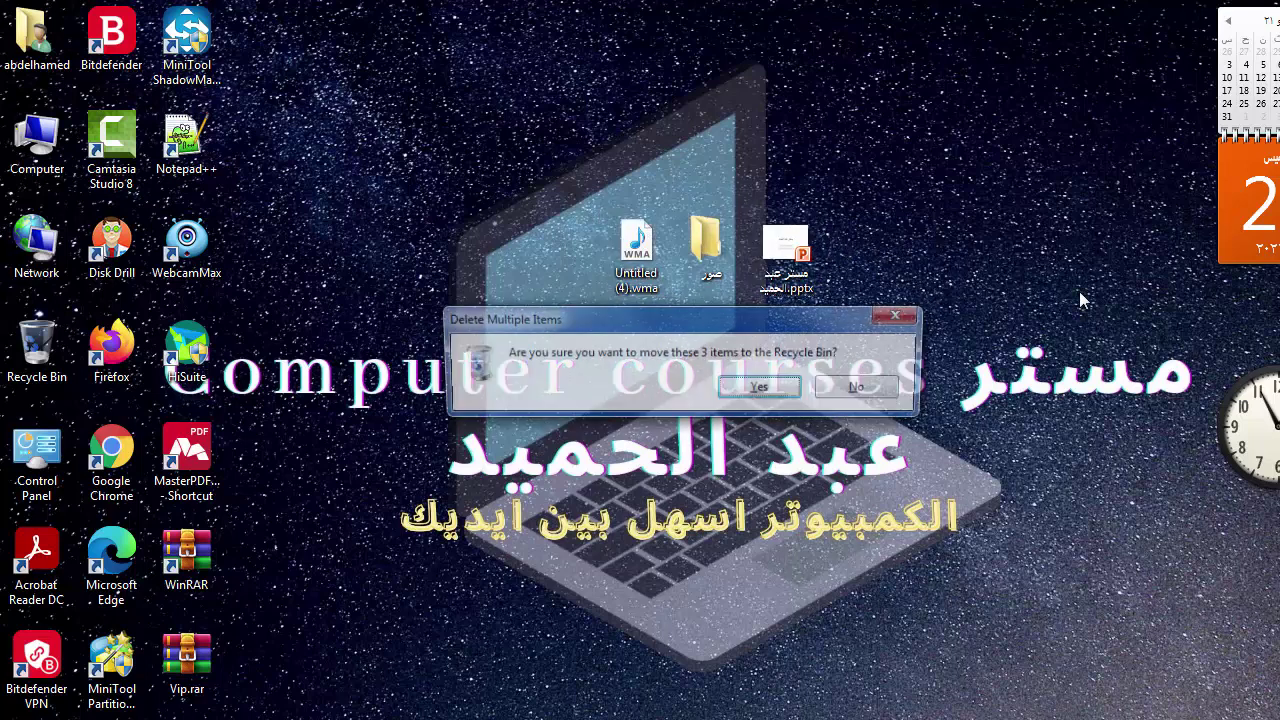
{"action": "key", "text": "Return"}
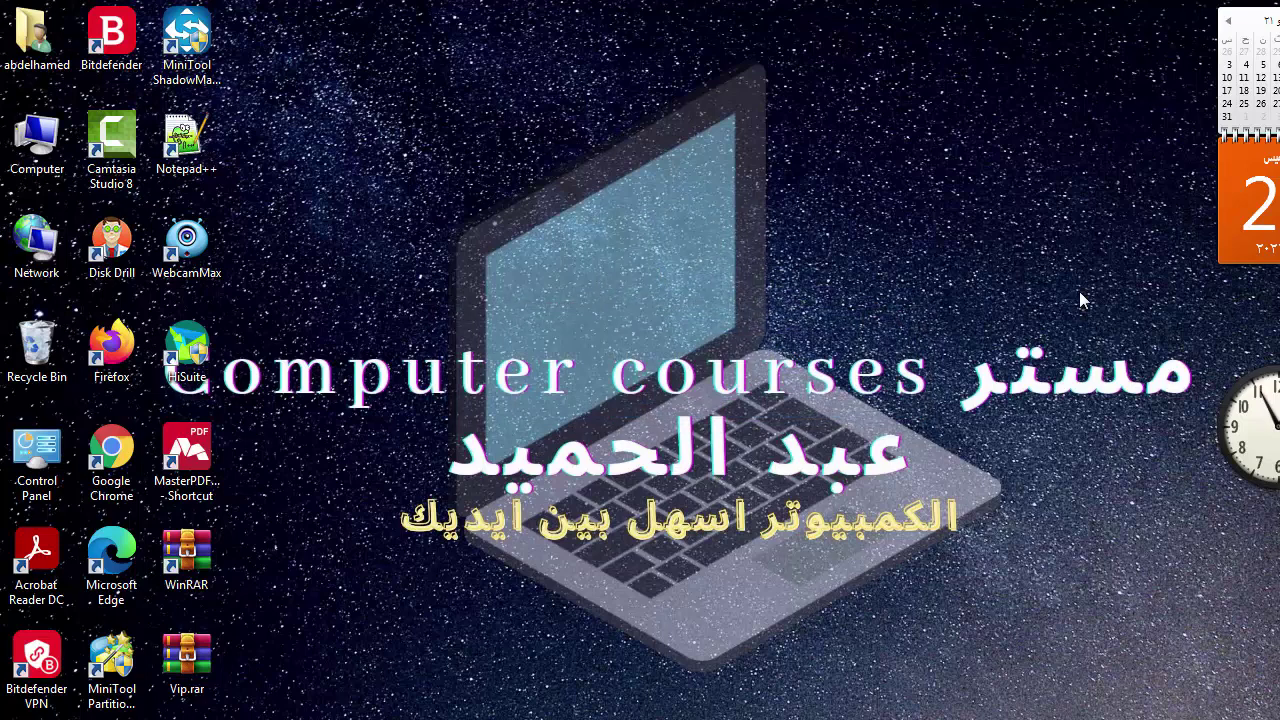
- Open Vip.rar and submit its password after checking it with Show password
{"action": "double_click", "coordinate": [183, 652]}
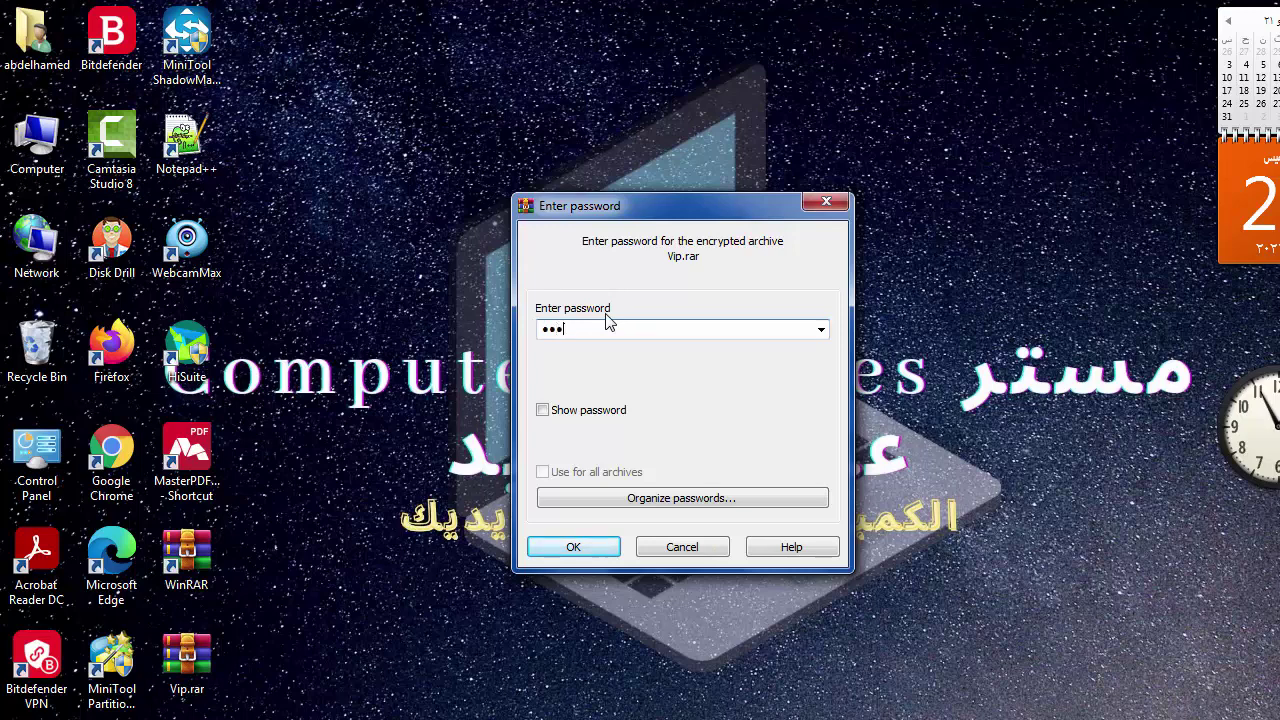
{"action": "left_click", "coordinate": [542, 411]}
{"action": "left_click", "coordinate": [541, 413]}
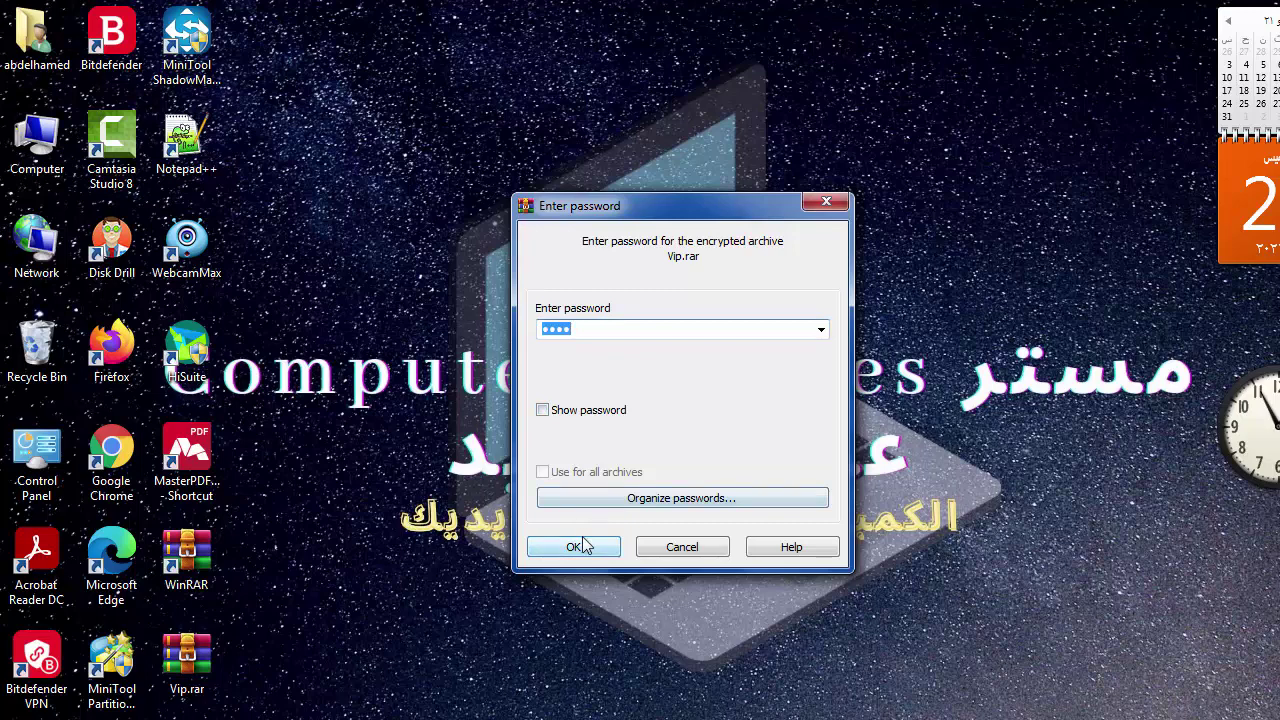
{"action": "left_click", "coordinate": [586, 545]}
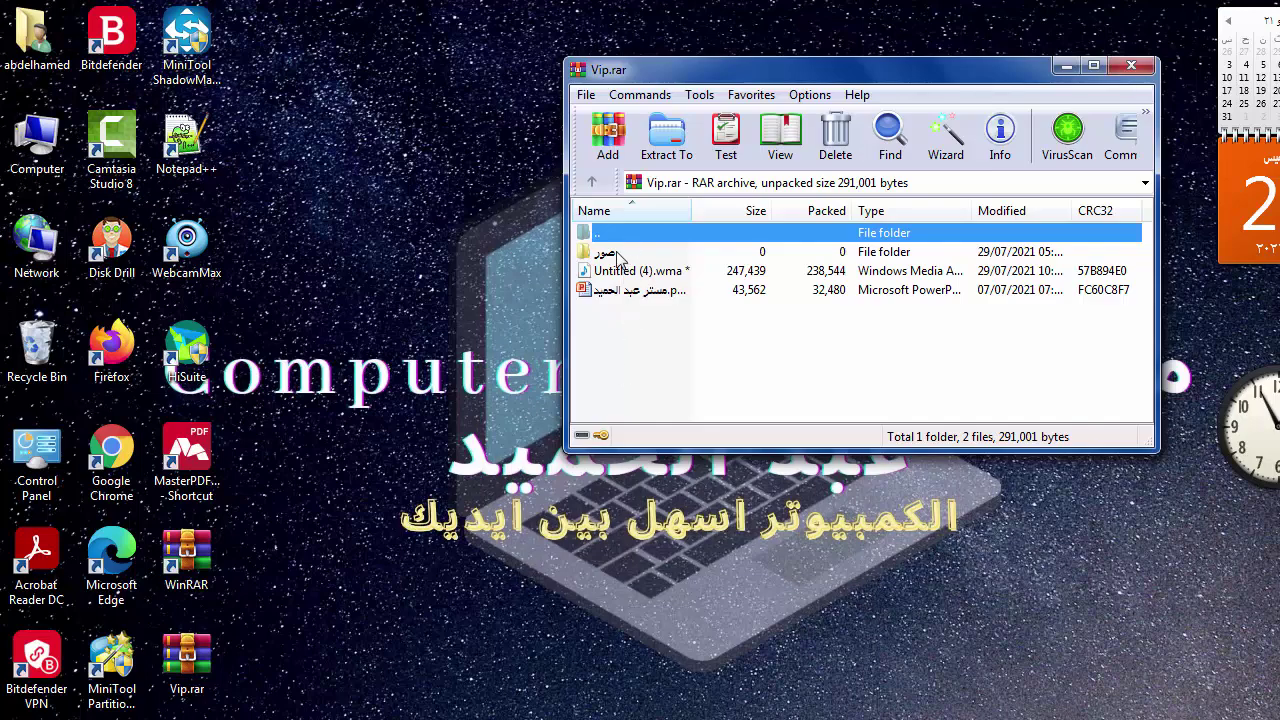
- Extract only the .pptx file to Desktop\Vip, then open the new Vip folder to verify it
{"action": "left_click", "coordinate": [622, 339]}
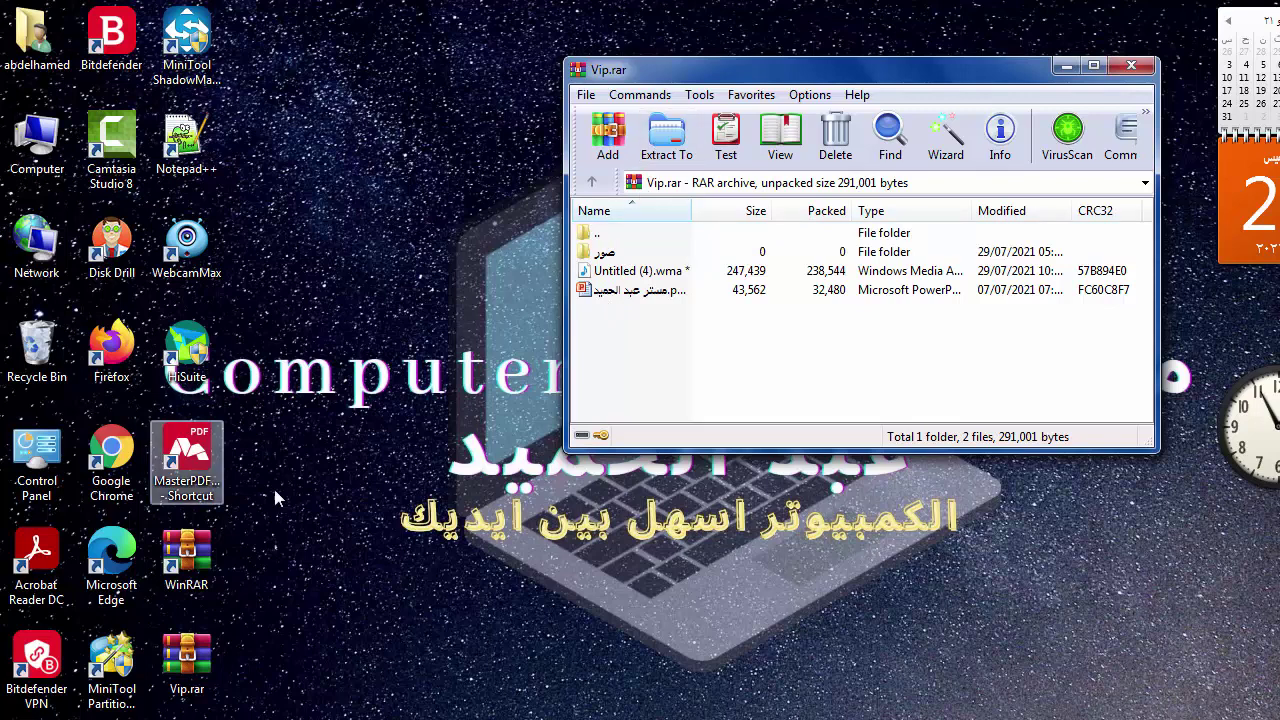
{"action": "left_click", "coordinate": [622, 291]}
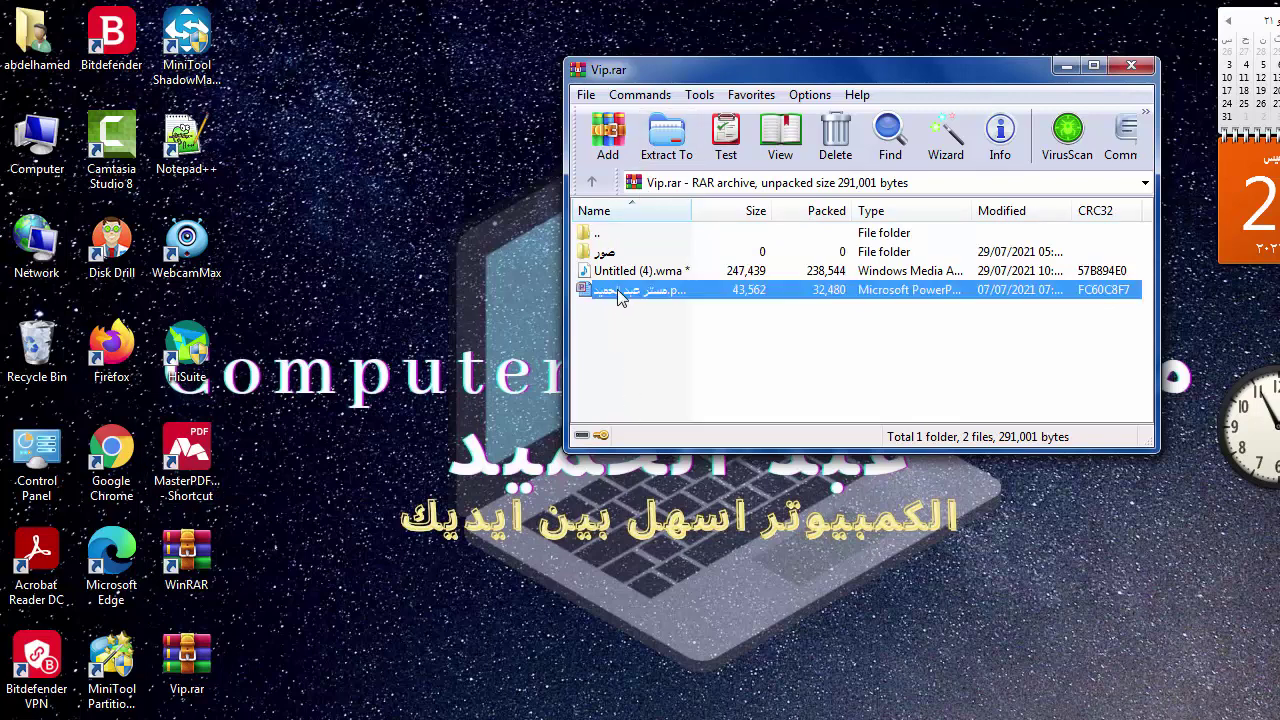
{"action": "left_click", "coordinate": [665, 143]}
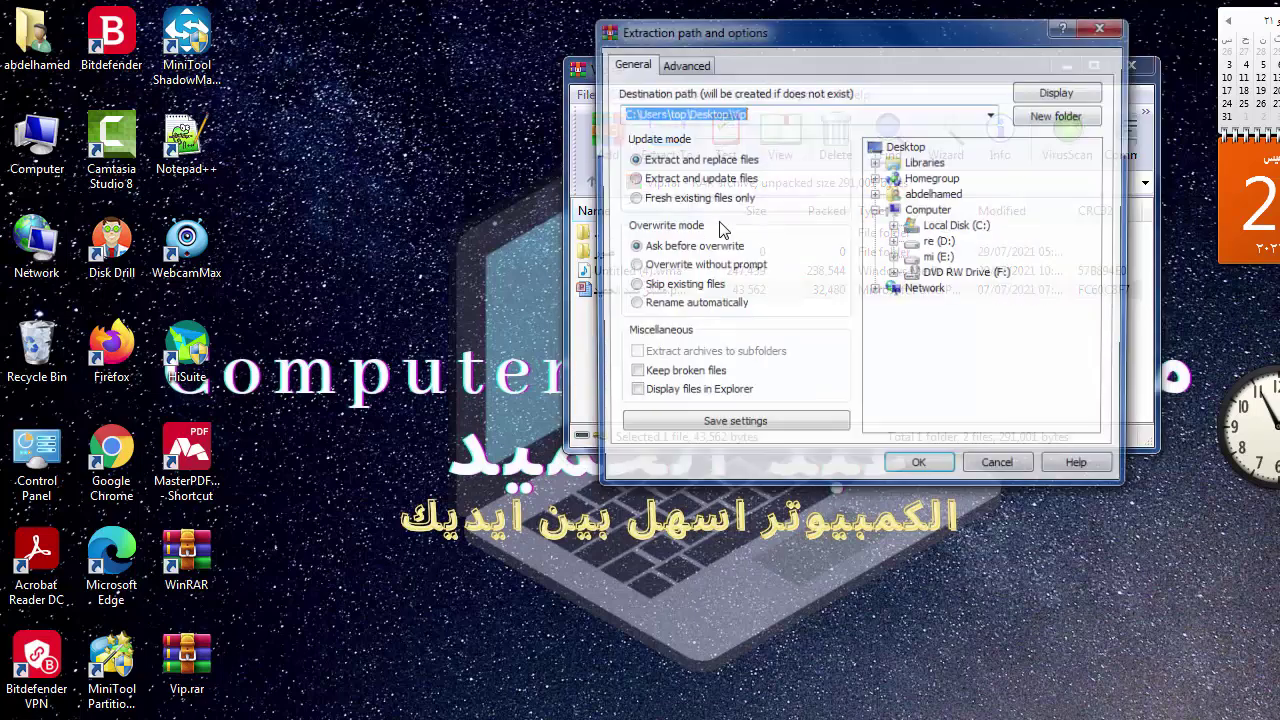
{"action": "left_click", "coordinate": [905, 470]}
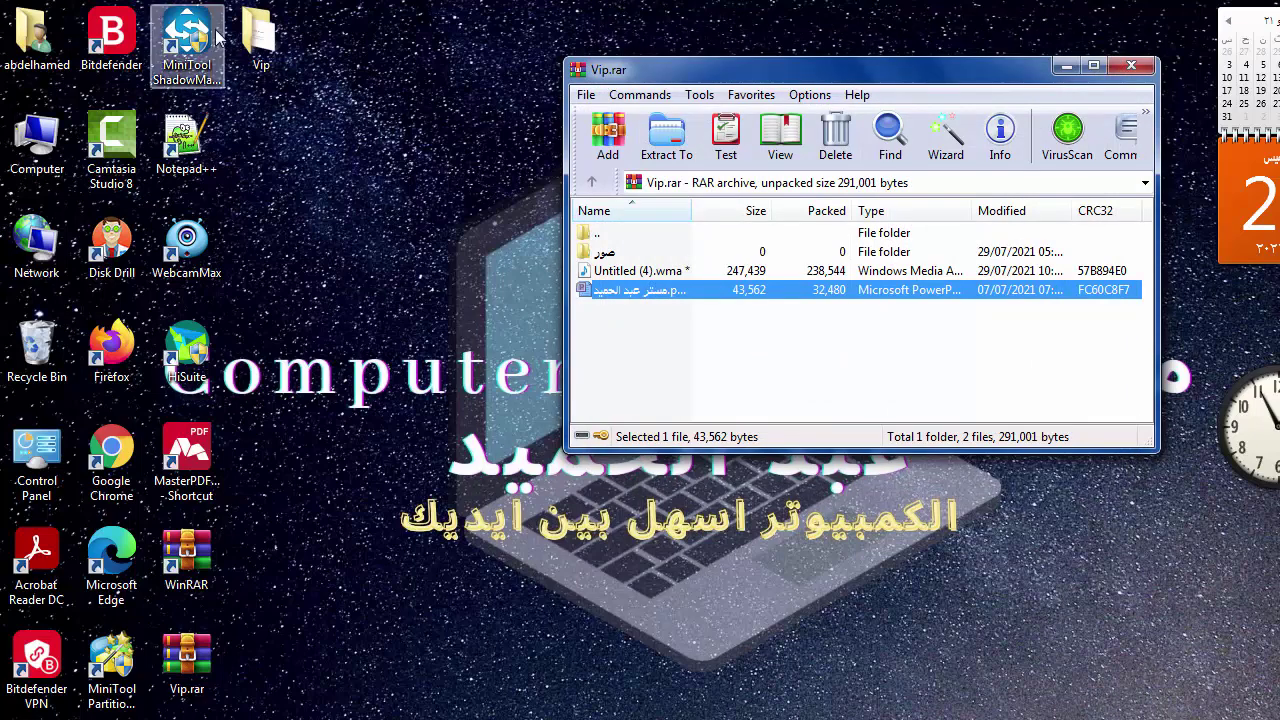
{"action": "double_click", "coordinate": [258, 38]}
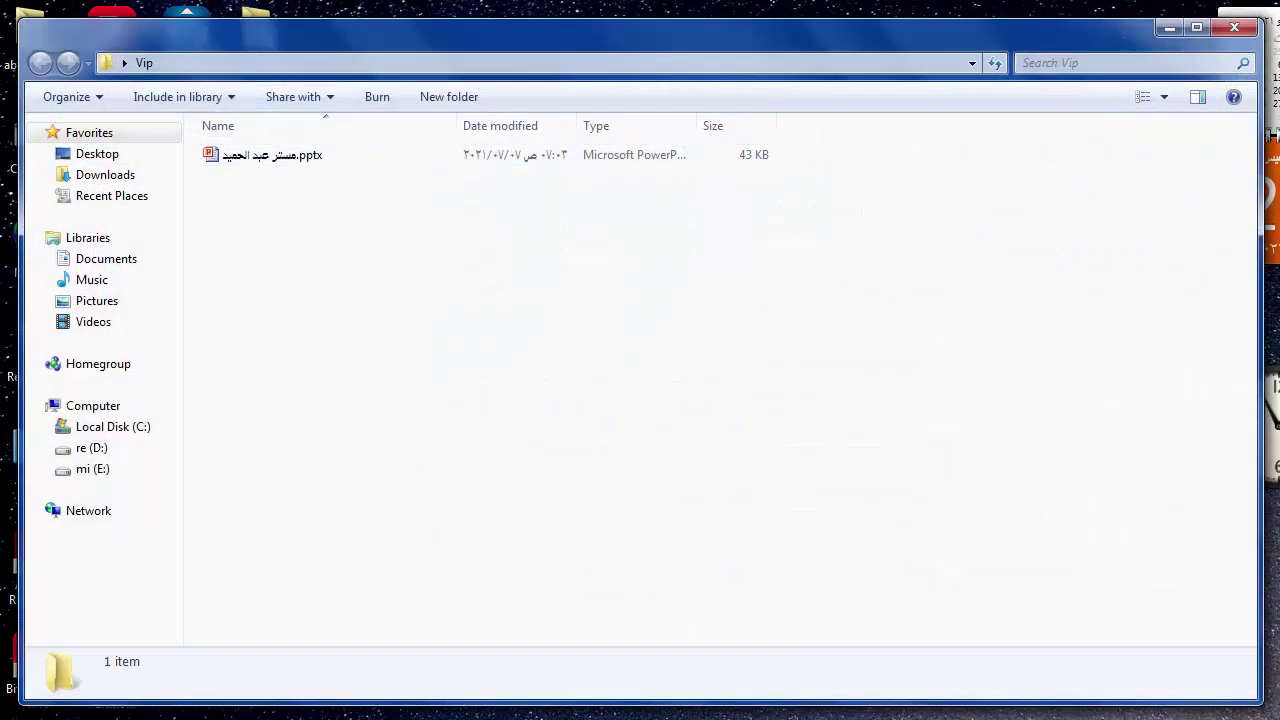
{"action": "left_click", "coordinate": [1234, 27]}
{"action": "left_click", "coordinate": [730, 345]}
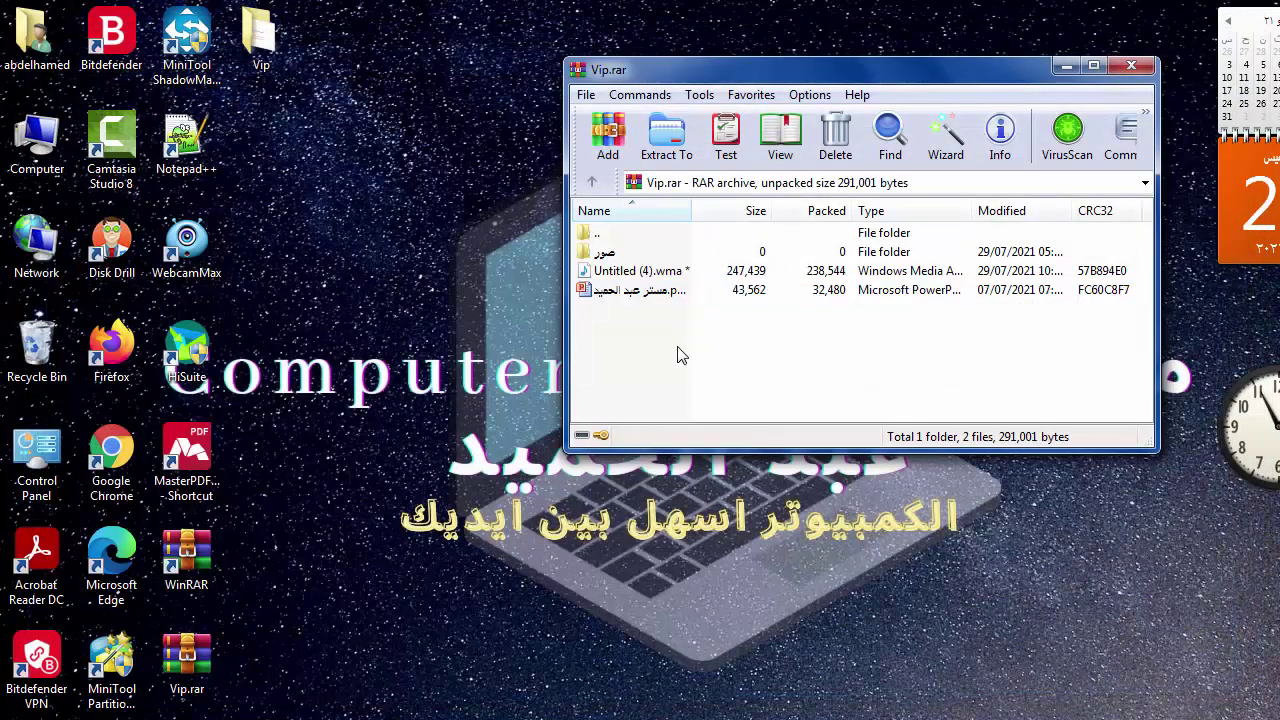
- Extract the entire archive to Desktop\Vip with Yes to All replacement, then close WinRAR
{"action": "left_click", "coordinate": [640, 292]}
{"action": "left_click", "coordinate": [645, 273]}
{"action": "left_click", "coordinate": [640, 256]}
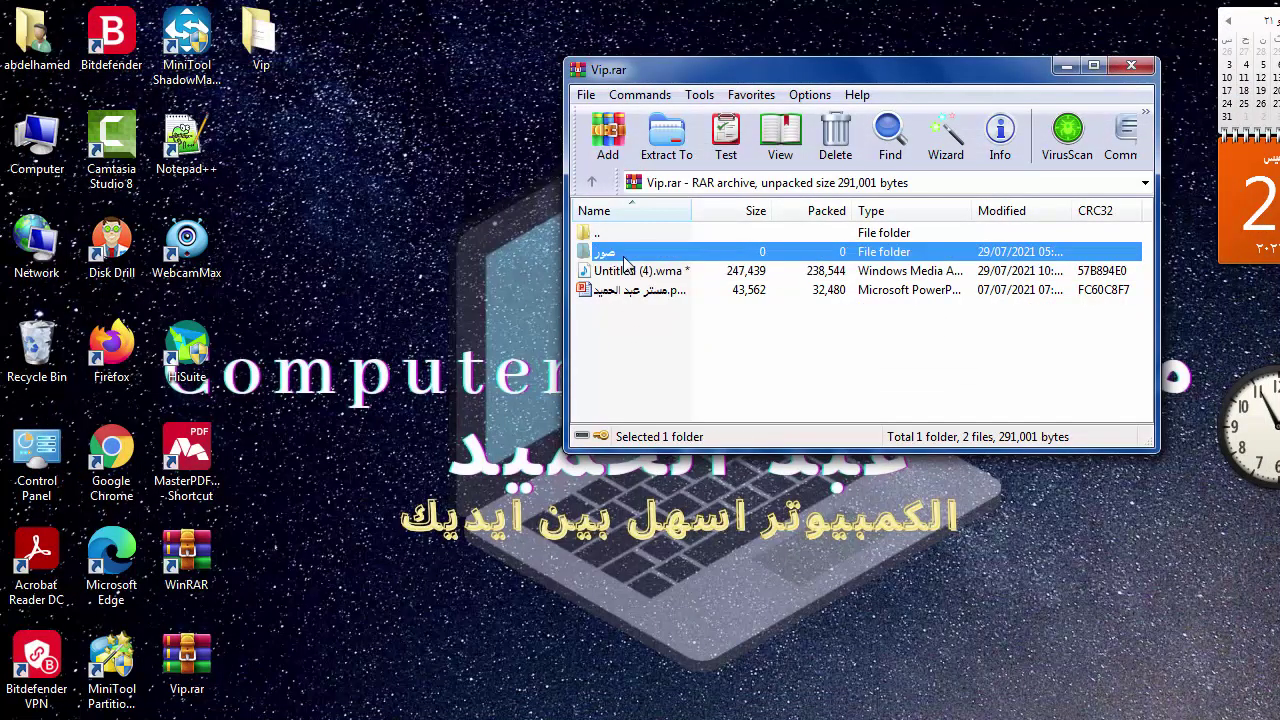
{"action": "left_click", "coordinate": [645, 336]}
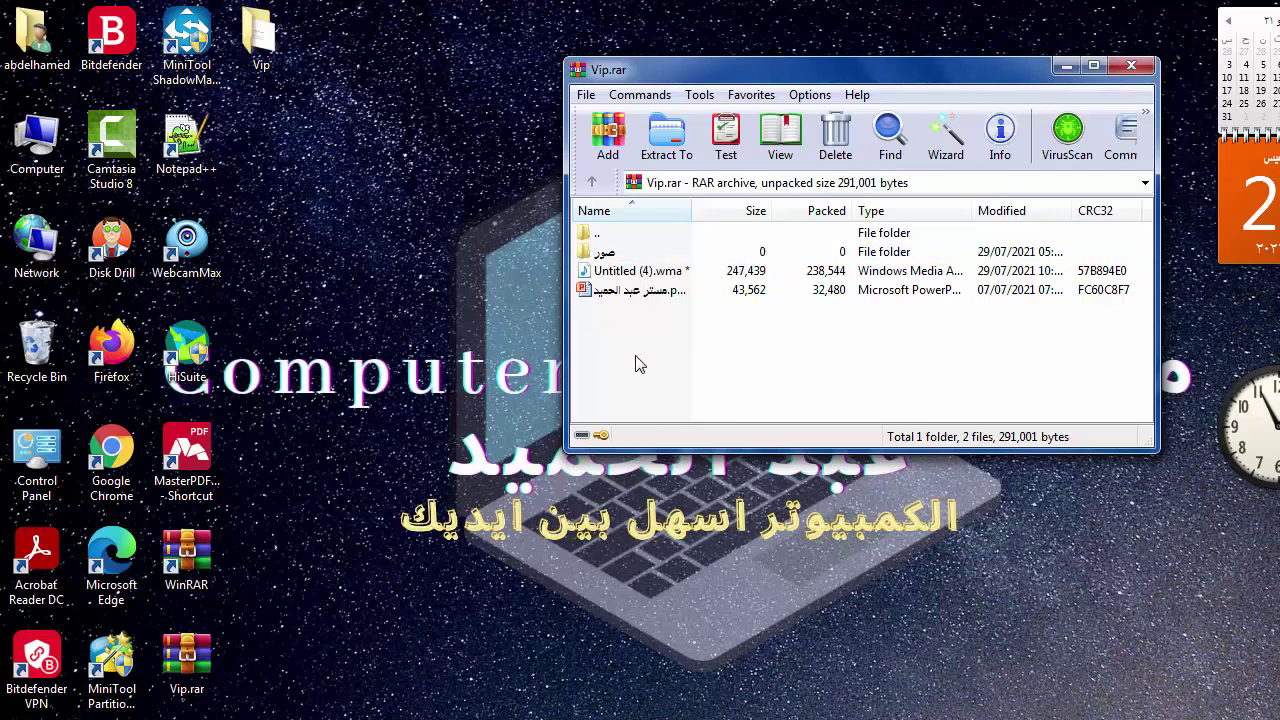
{"action": "left_click", "coordinate": [666, 134]}
{"action": "left_click", "coordinate": [920, 470]}
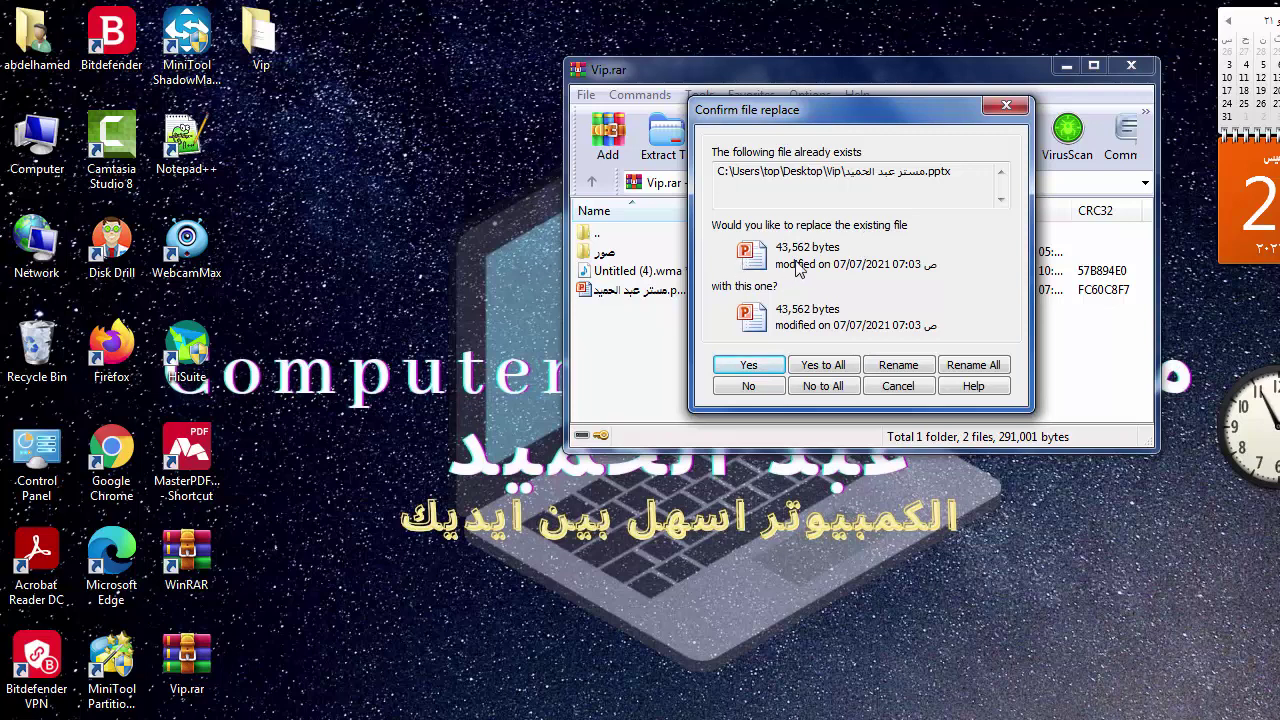
{"action": "left_click", "coordinate": [823, 366]}
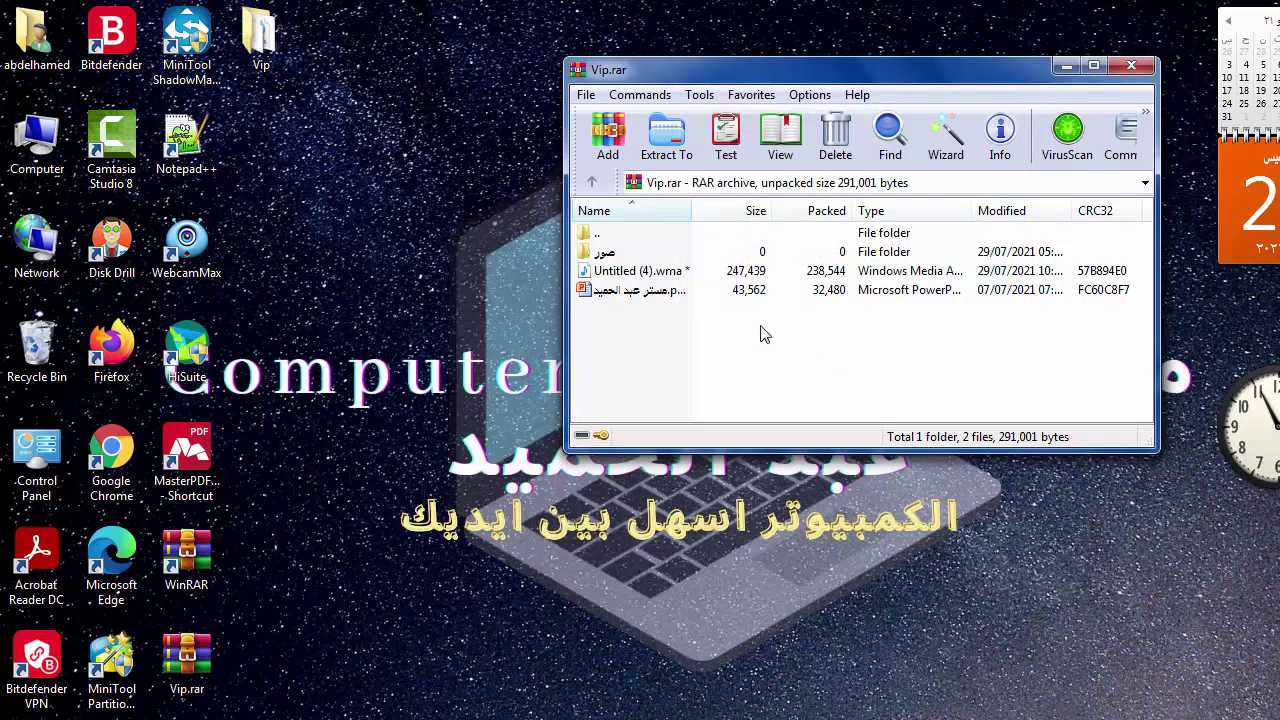
{"action": "left_click", "coordinate": [1128, 68]}
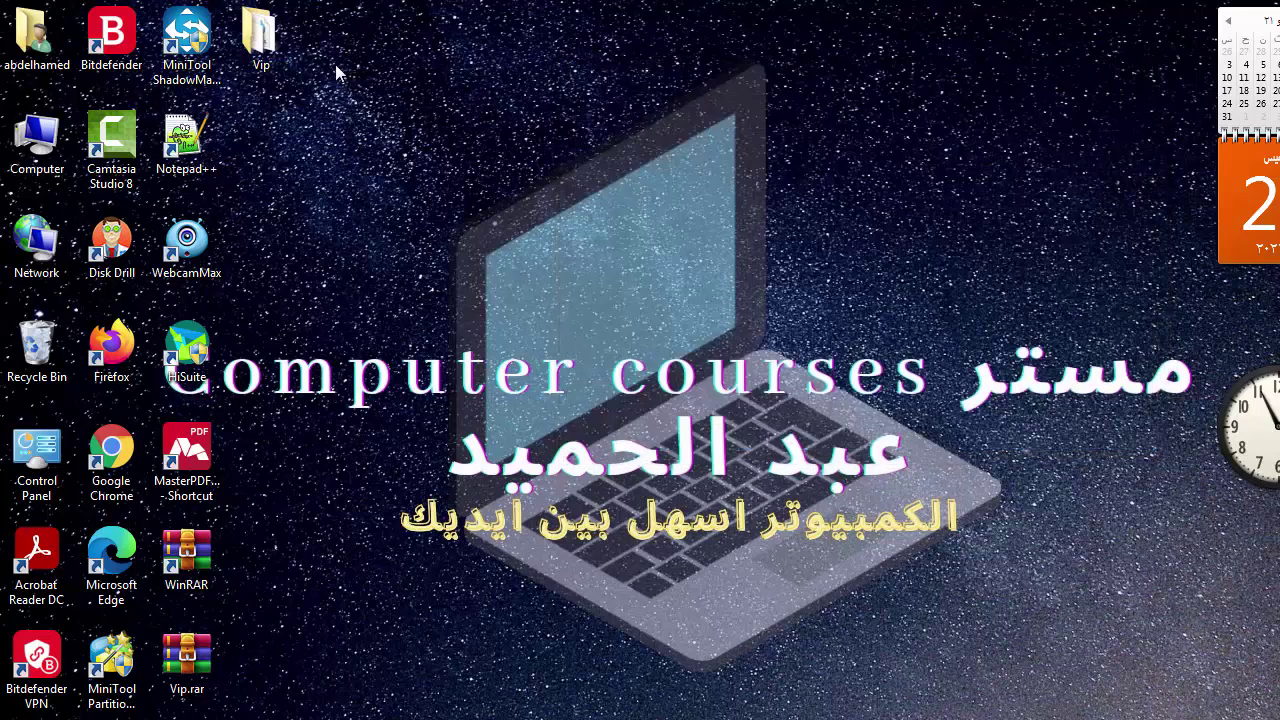
{"action": "double_click", "coordinate": [258, 35]}
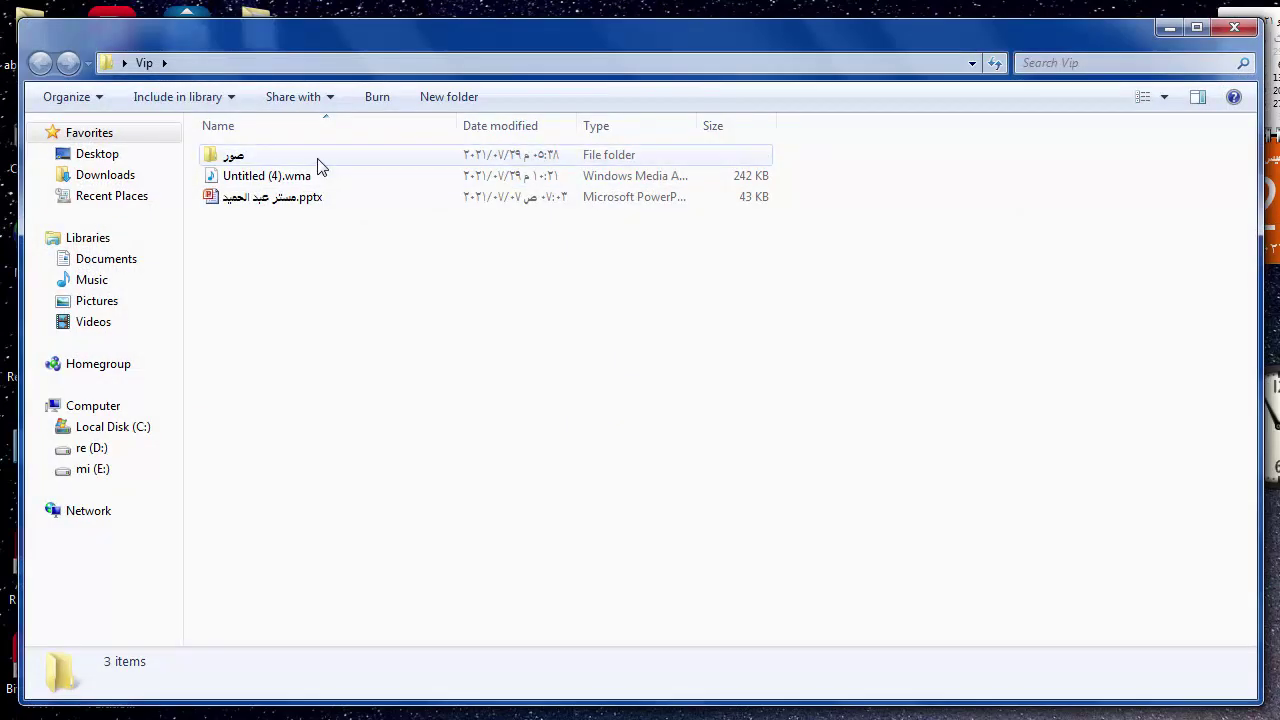
{"action": "double_click", "coordinate": [316, 158]}
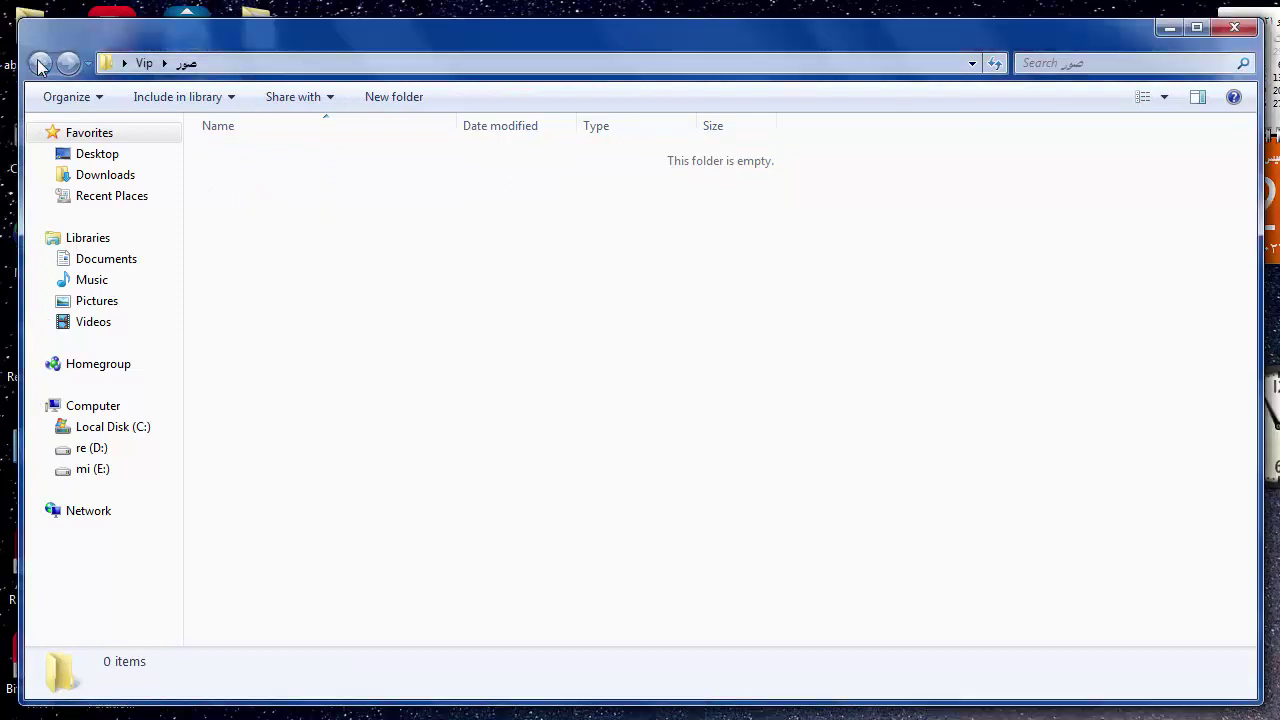
{"action": "left_click", "coordinate": [38, 63]}
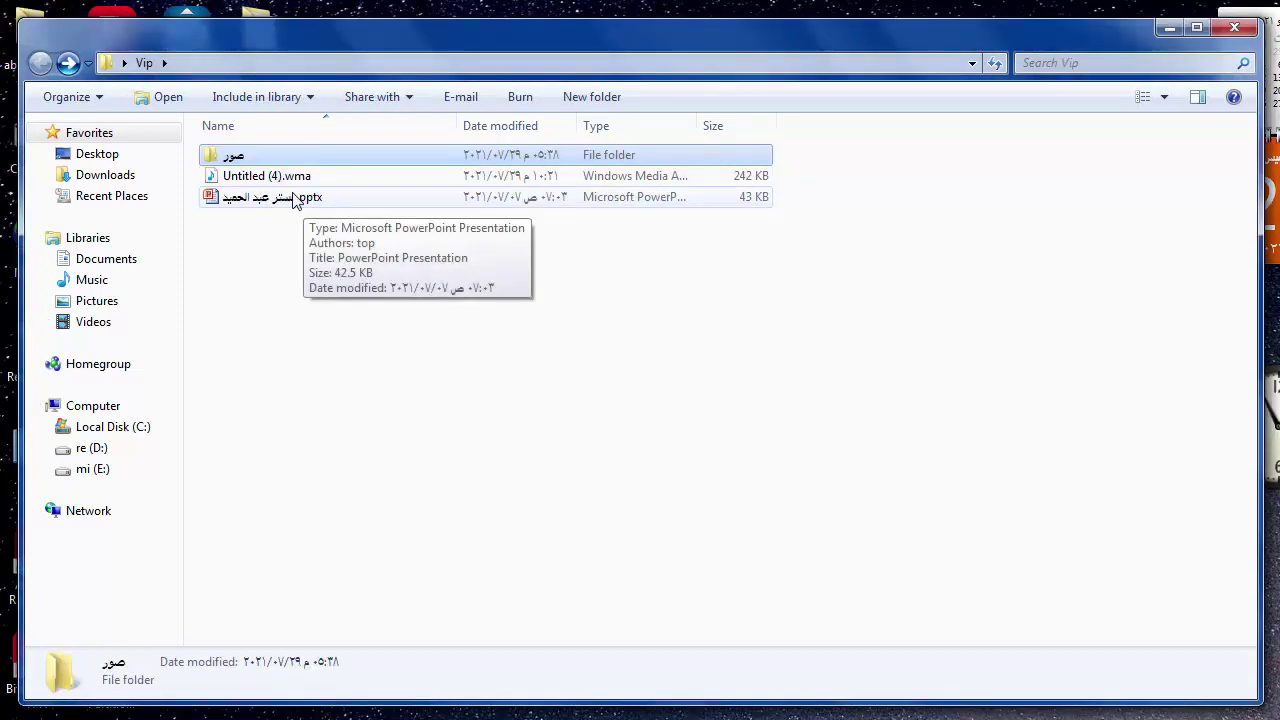
{"action": "left_click", "coordinate": [1232, 28]}
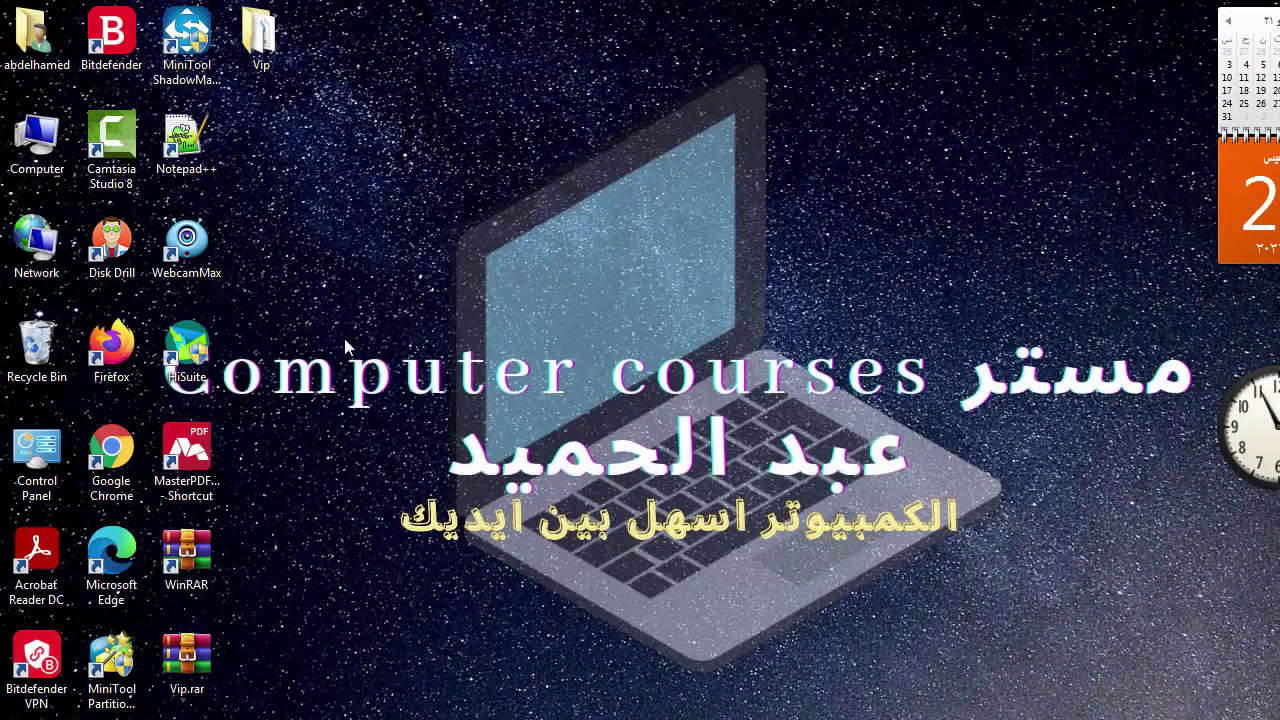